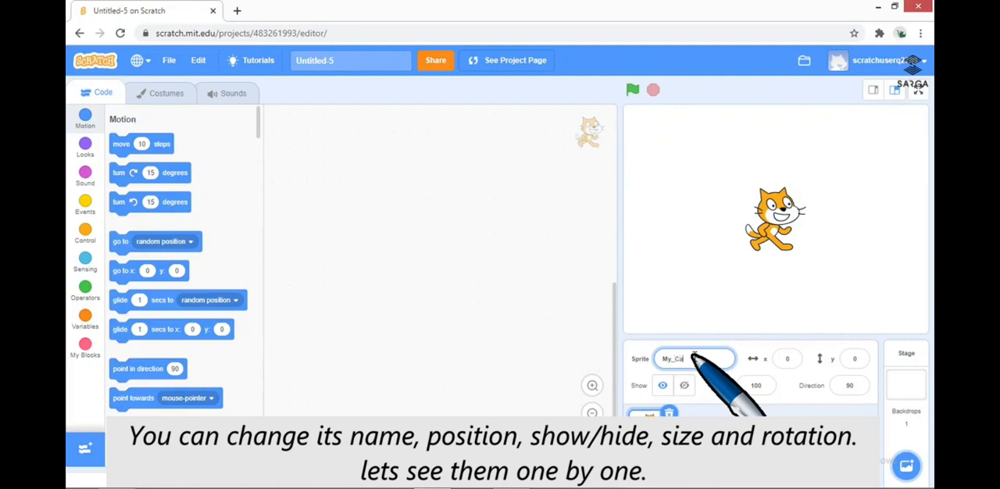
# Rename the cat sprite to My_Cat and move it to the stage's left edge at about x -199, y 0
pyautogui.click(692, 358)
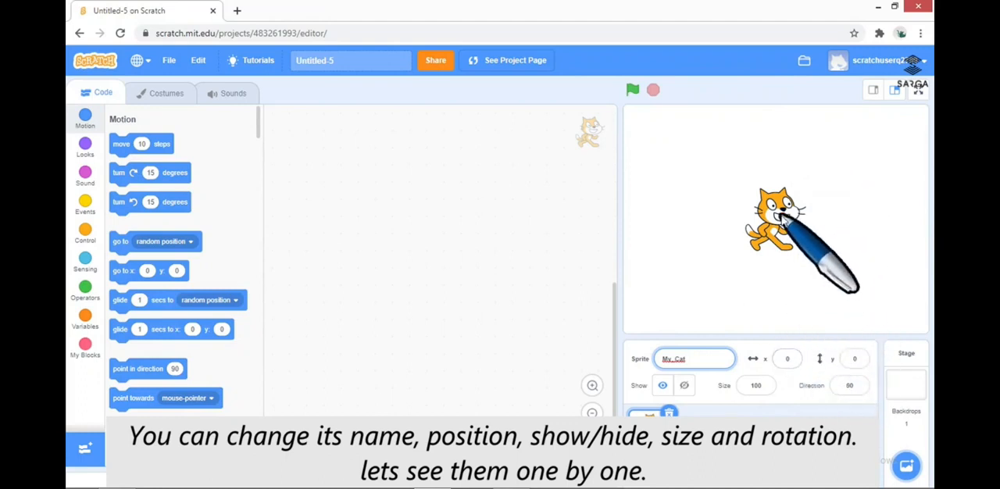
pyautogui.moveTo(778, 214); pyautogui.dragTo(637, 216)
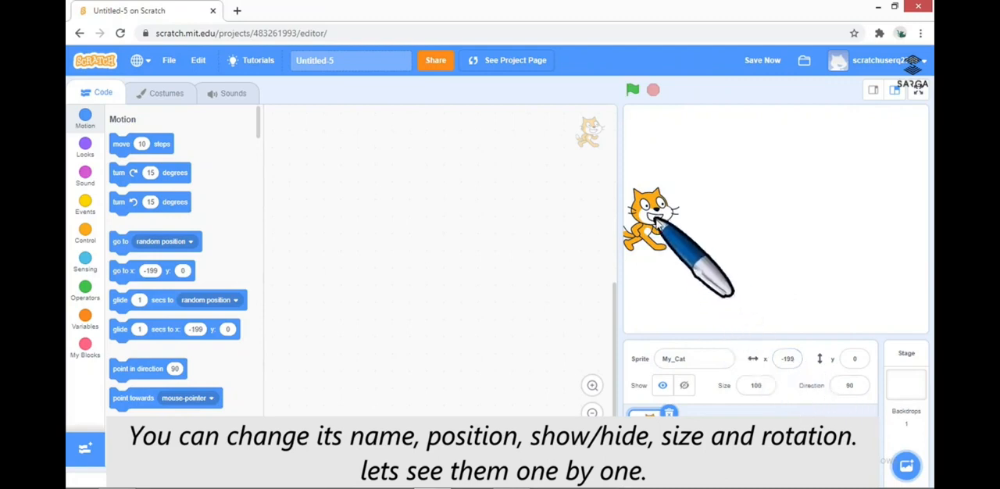
# Move the cat across to the stage's right edge, at about x 198, y 20, and set its x position to 0
pyautogui.moveTo(662, 209); pyautogui.dragTo(928, 217)
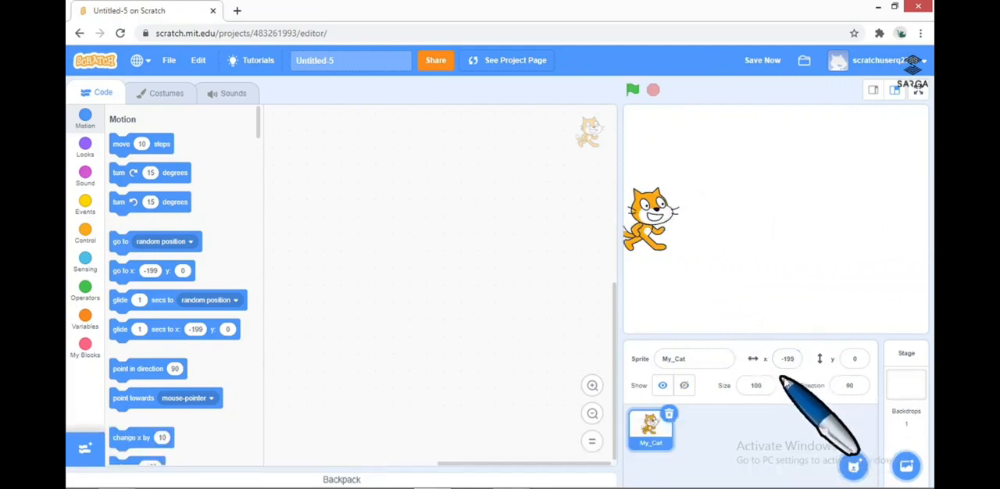
pyautogui.moveTo(639, 227); pyautogui.dragTo(911, 224)
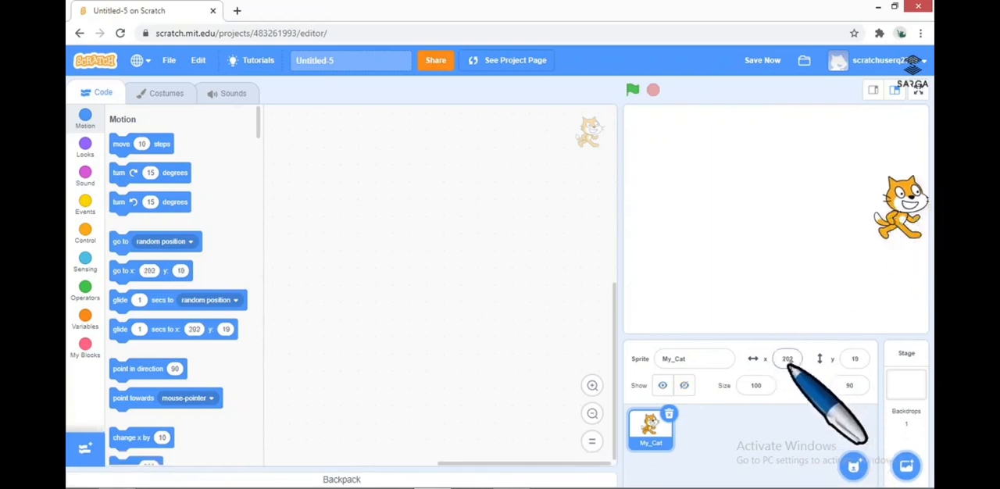
pyautogui.moveTo(876, 227); pyautogui.dragTo(872, 226)
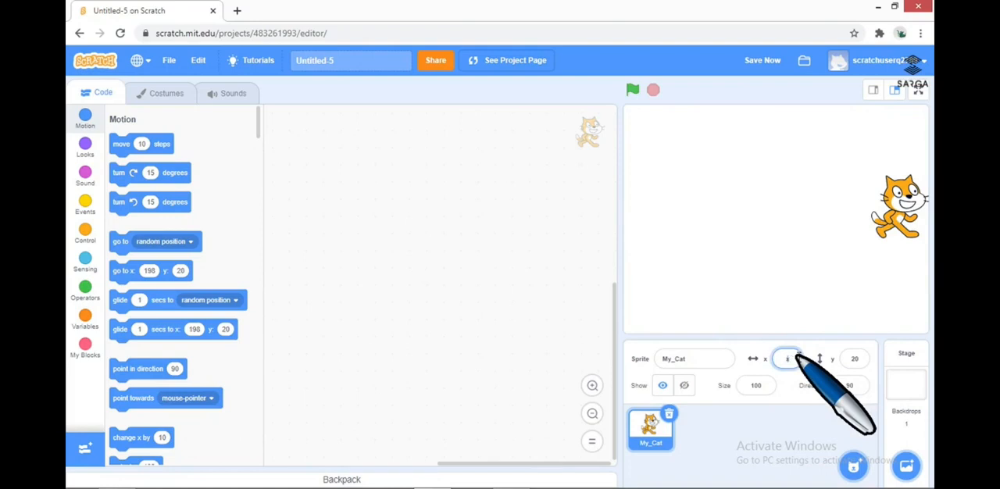
pyautogui.press('Return')
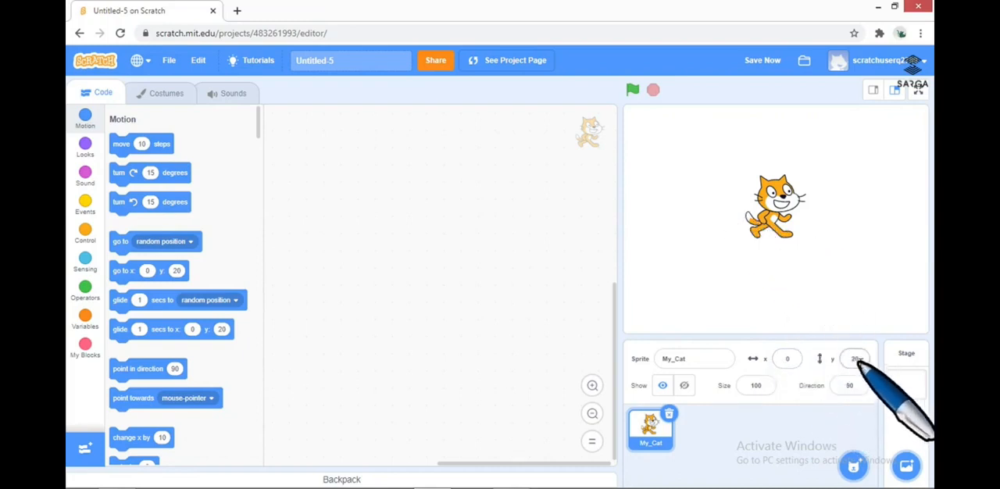
# Move the cat to the stage's upper edge, then down to about y -132, and set its y position to 0
pyautogui.moveTo(793, 205); pyautogui.dragTo(767, 132)
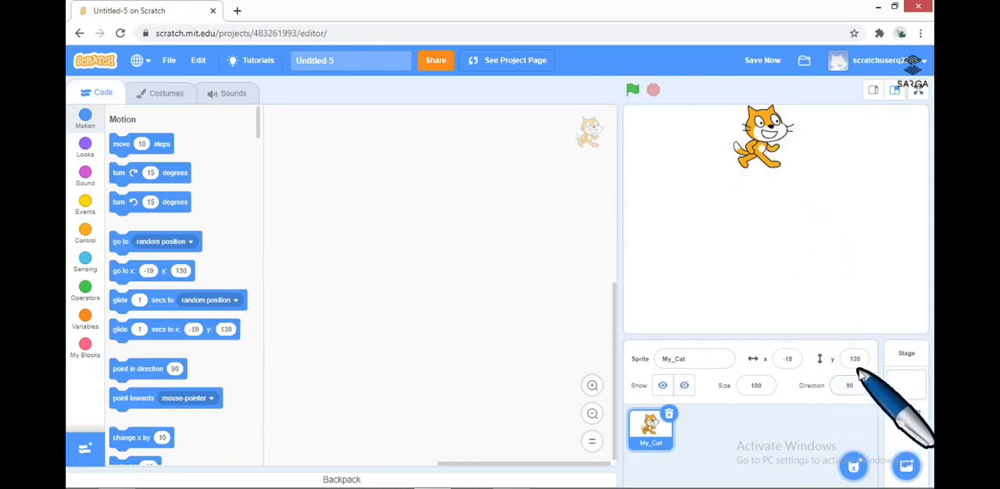
pyautogui.moveTo(756, 145); pyautogui.dragTo(769, 313)
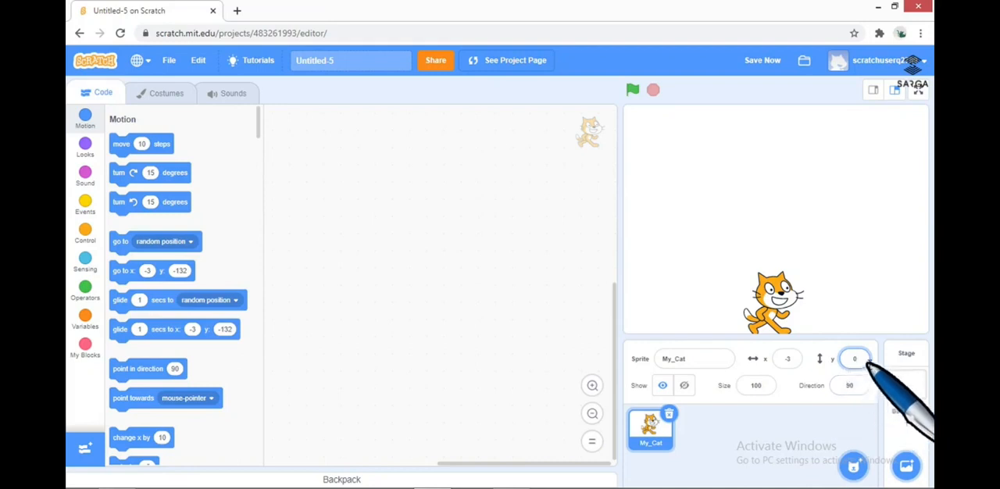
pyautogui.press('Return')
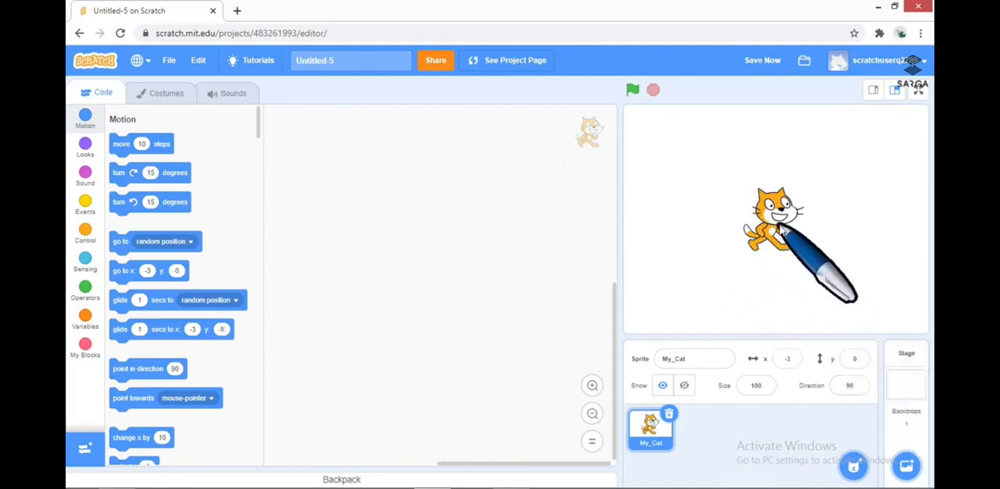
# Move the cat to the stage's upper-right area and back to about x -2, y 20, and toggle its visibility off and on
pyautogui.moveTo(776, 238); pyautogui.dragTo(873, 131)
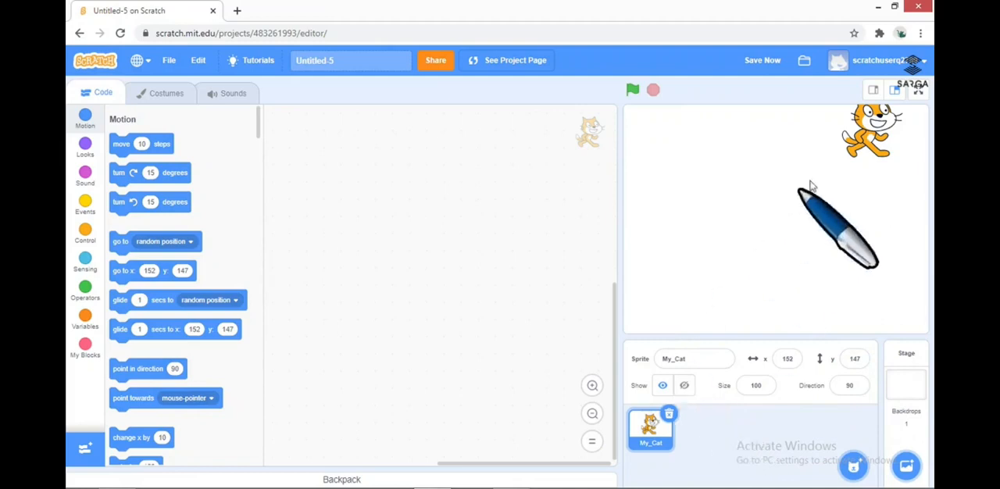
pyautogui.moveTo(872, 136); pyautogui.dragTo(775, 218)
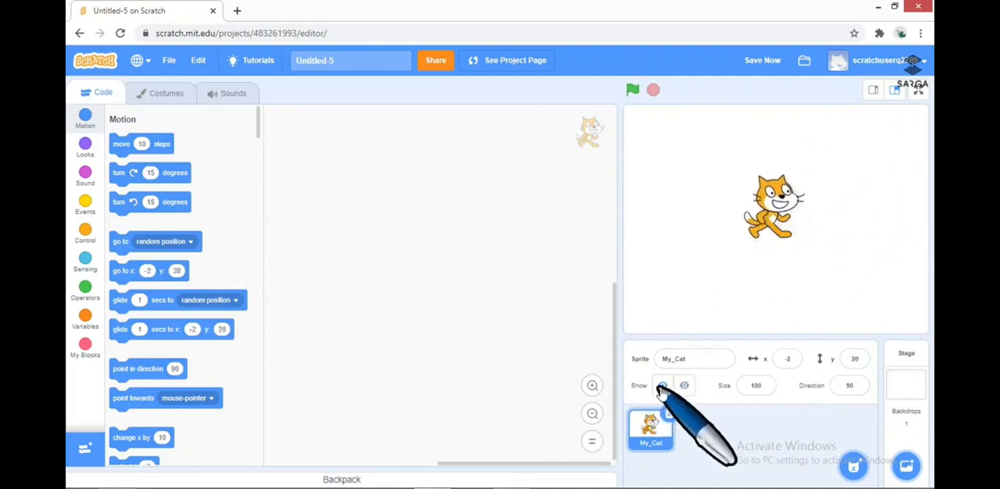
pyautogui.click(685, 387)
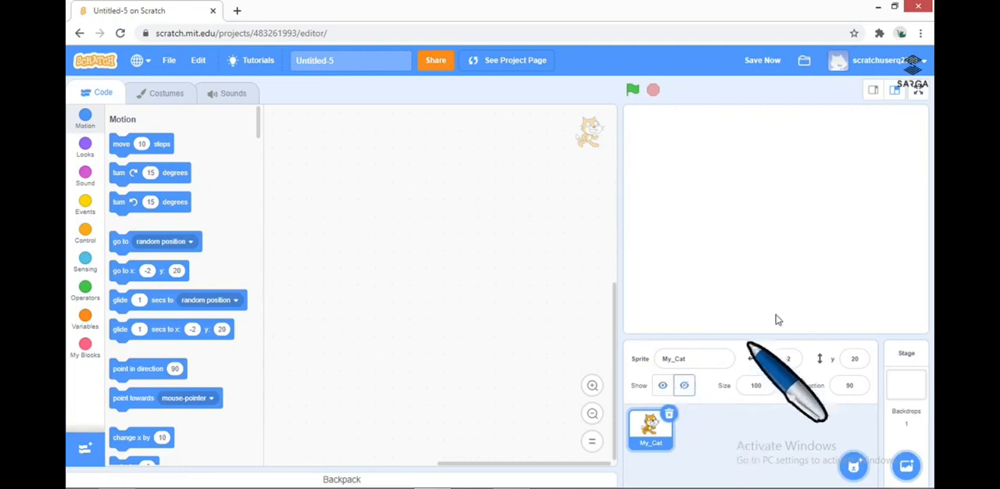
pyautogui.click(662, 385)
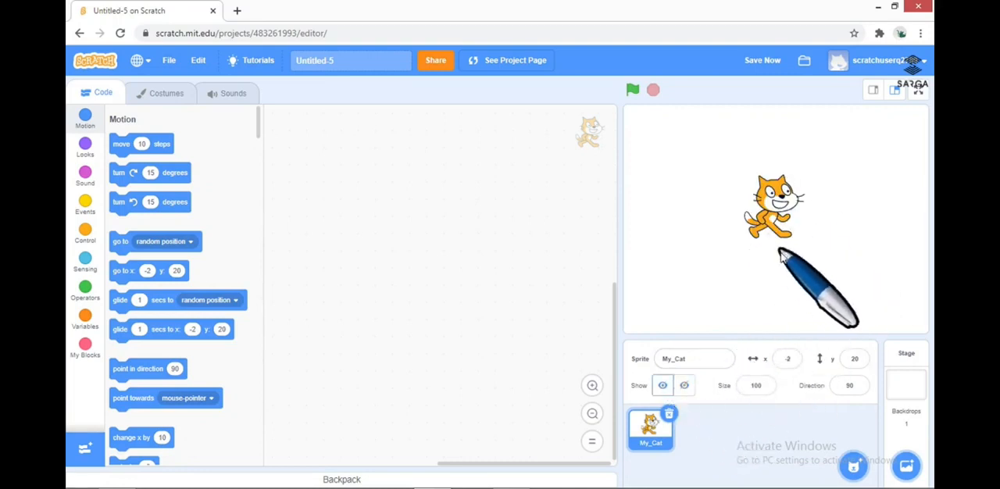
# Enlarge the cat sprite to size 150 and reset its size to 100
pyautogui.click(756, 385)
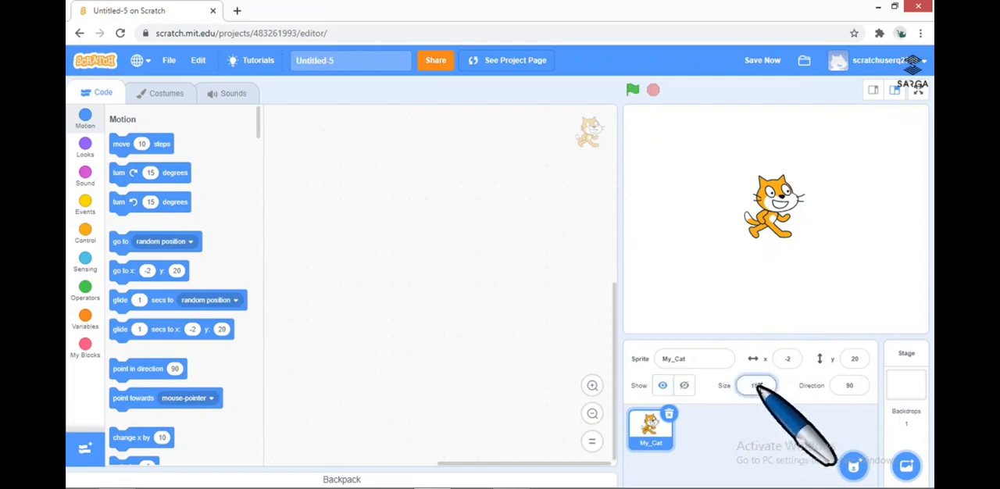
pyautogui.write('150')
pyautogui.press('Return')
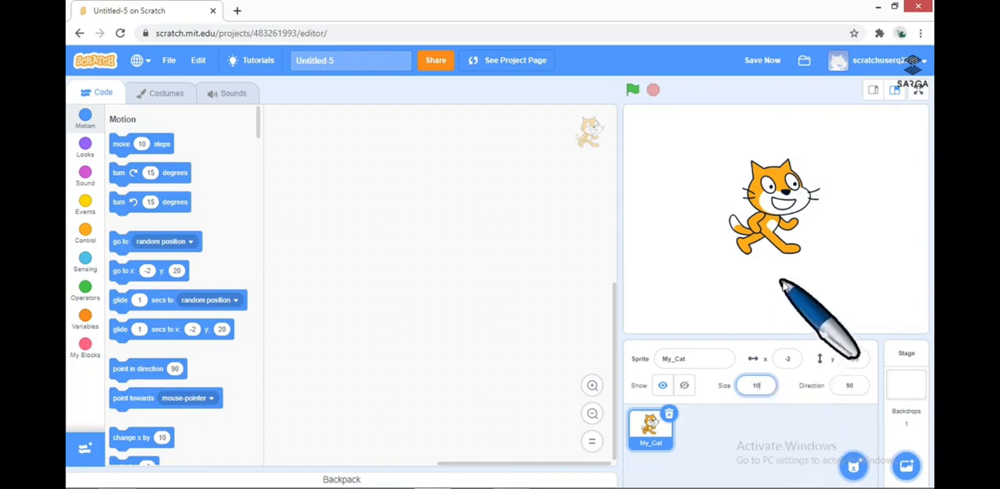
pyautogui.press('Return')
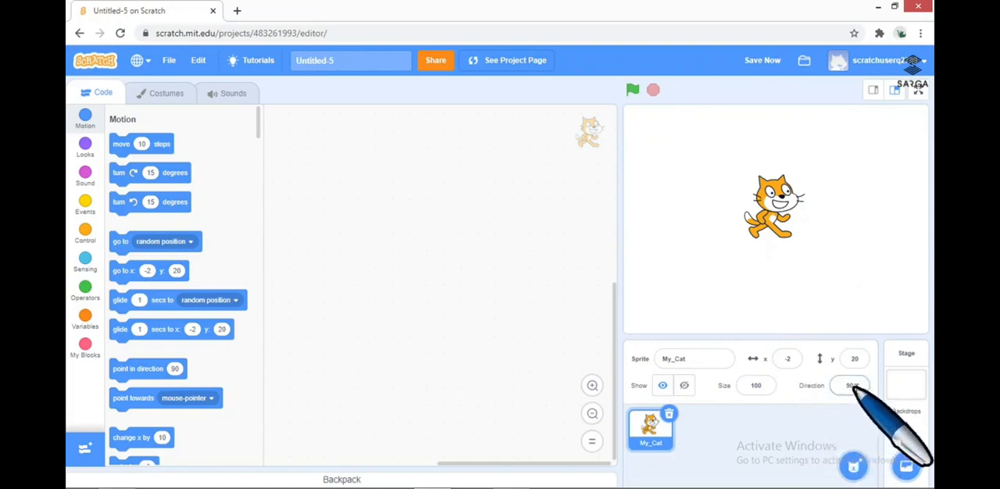
# Rotate the cat with the direction dial, switch its rotation style to left/right, and point it in direction 65
pyautogui.click(852, 386)
pyautogui.moveTo(884, 295)
pyautogui.mouseDown()
pyautogui.moveTo(848, 270)
pyautogui.moveTo(819, 281)
pyautogui.moveTo(828, 326)
pyautogui.moveTo(882, 308)
pyautogui.mouseUp()
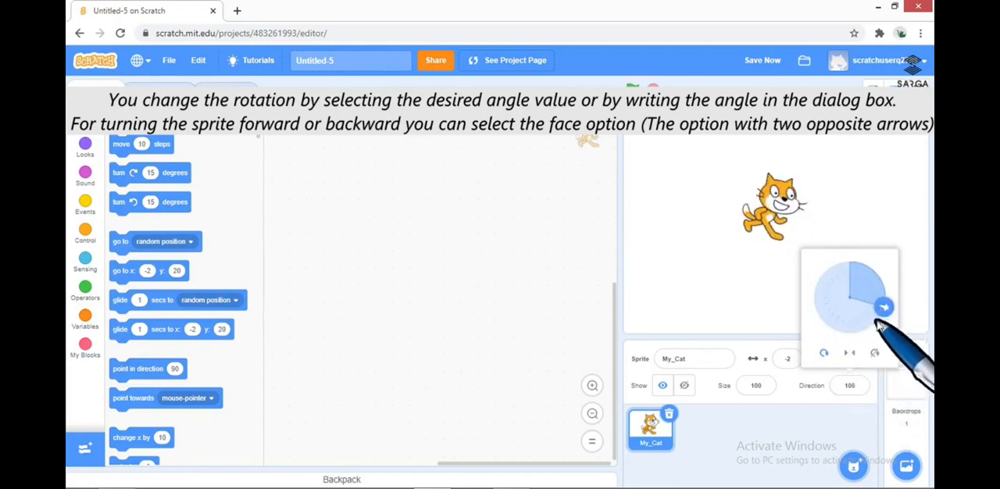
pyautogui.moveTo(882, 316); pyautogui.dragTo(862, 353)
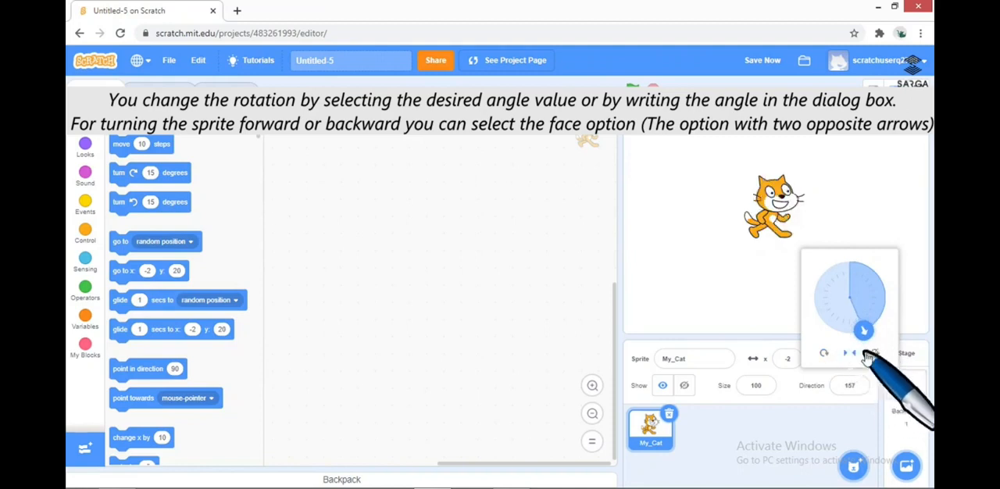
pyautogui.moveTo(864, 332)
pyautogui.mouseDown()
pyautogui.moveTo(876, 320)
pyautogui.moveTo(847, 261)
pyautogui.moveTo(818, 286)
pyautogui.moveTo(855, 331)
pyautogui.moveTo(870, 330)
pyautogui.mouseUp()
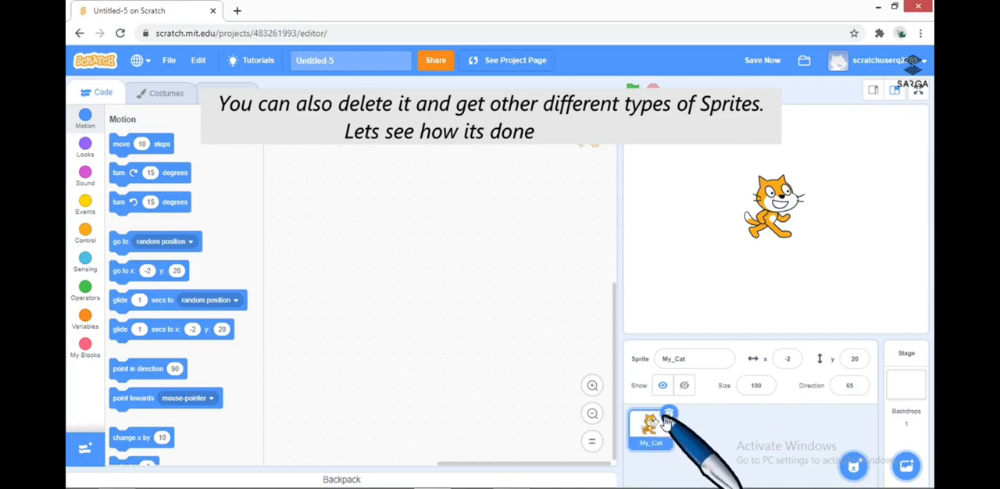
# Delete the My_Cat sprite from the project
pyautogui.click(668, 414)
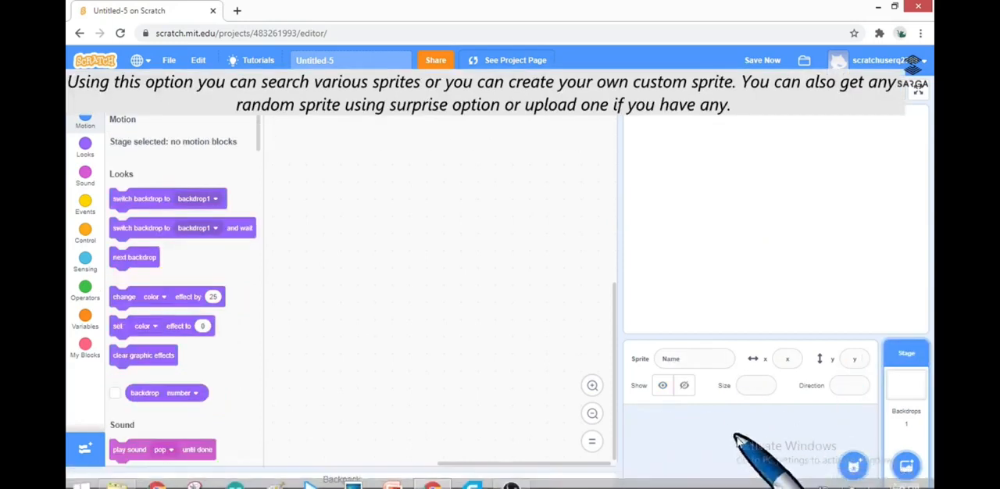
# Open the file chooser for uploading a sprite, cancel it, and add a random surprise sprite instead
pyautogui.moveTo(854, 463)
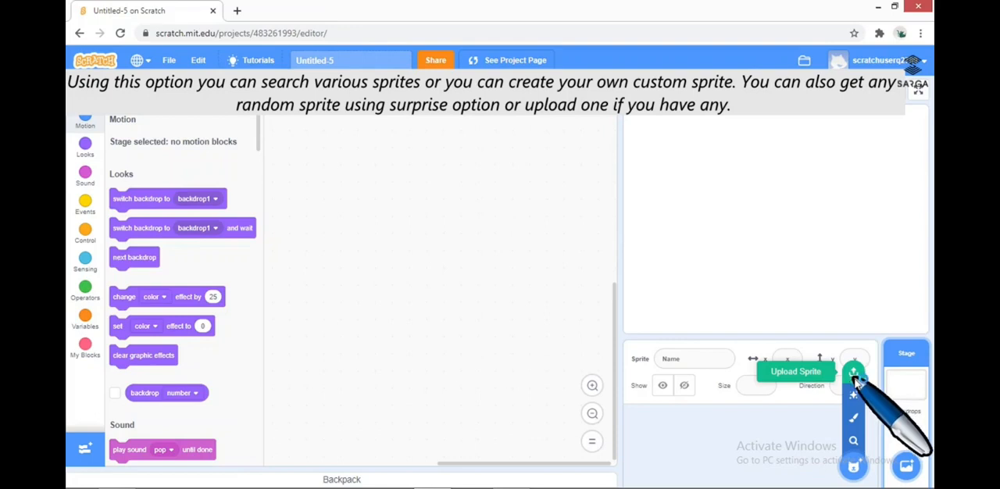
pyautogui.click(855, 377)
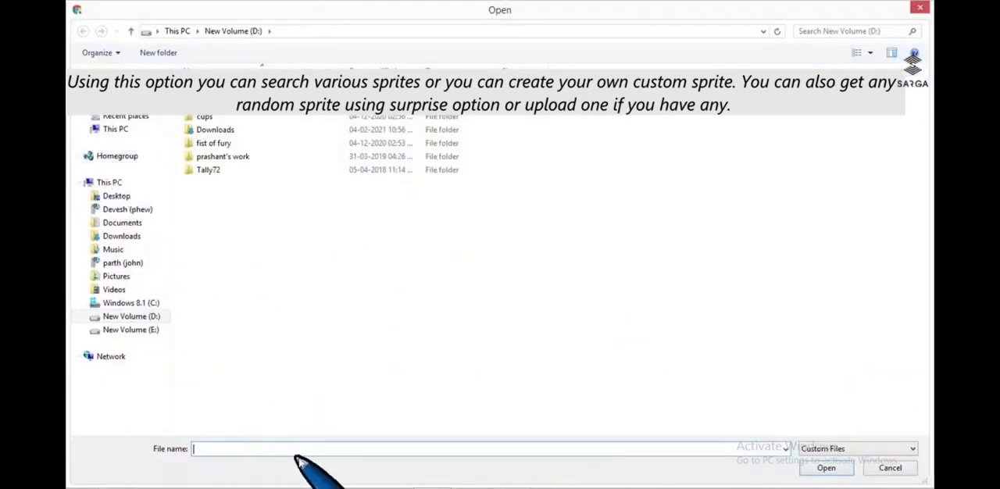
pyautogui.click(878, 467)
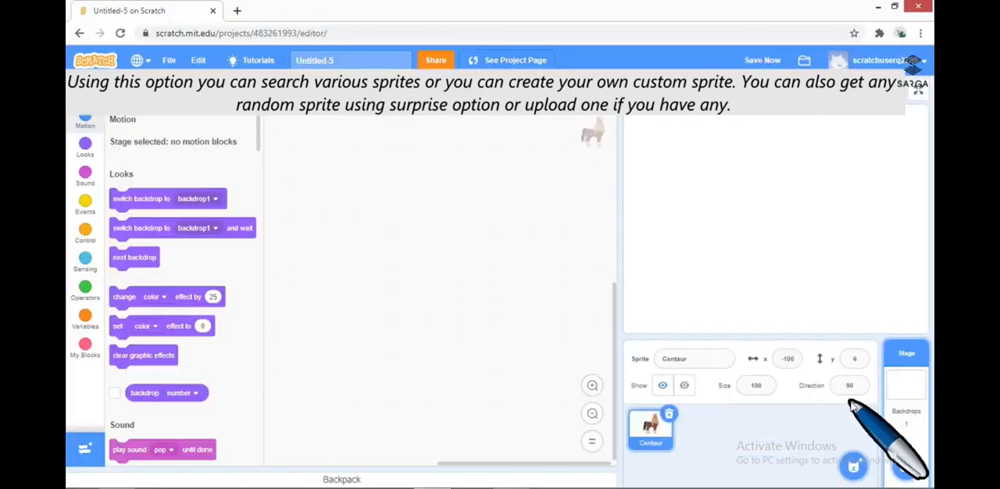
# Add a second random surprise sprite and move it beside the centaur at about x 131, y -43
pyautogui.moveTo(860, 483)
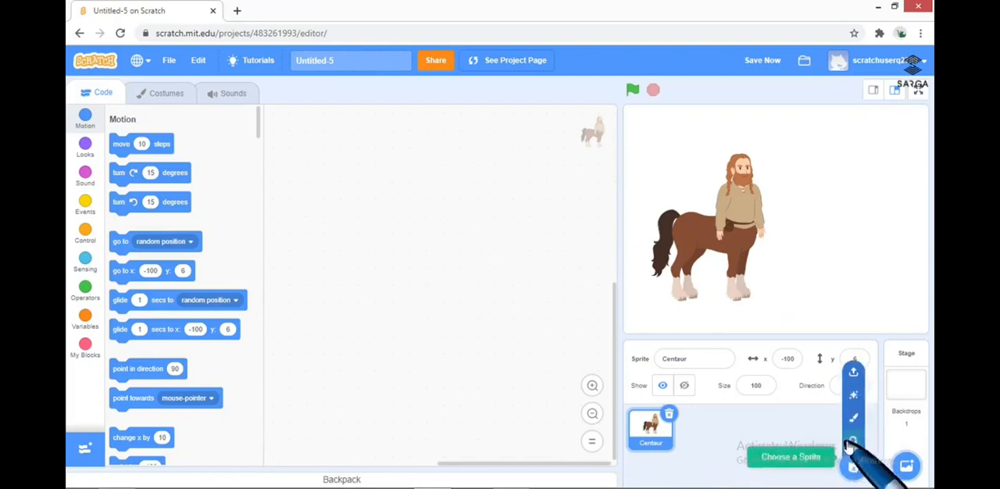
pyautogui.click(857, 399)
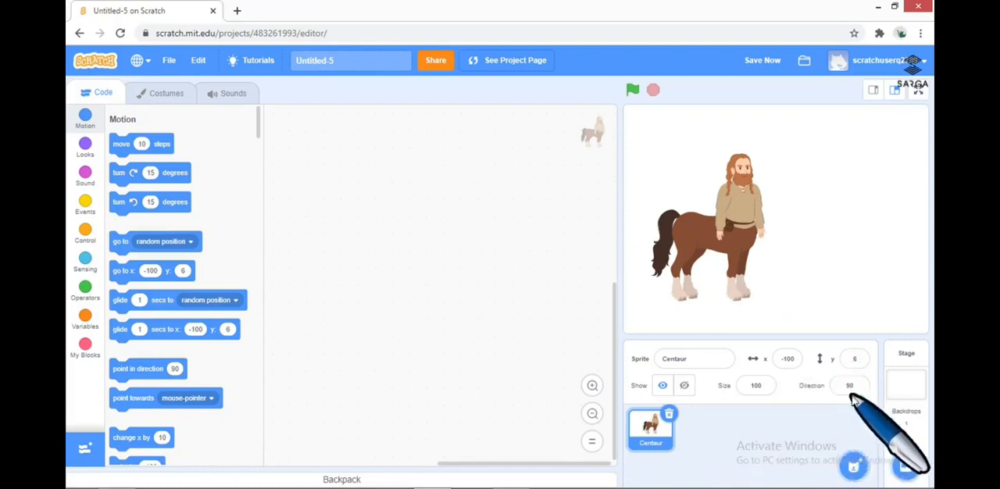
pyautogui.moveTo(830, 207); pyautogui.dragTo(855, 250)
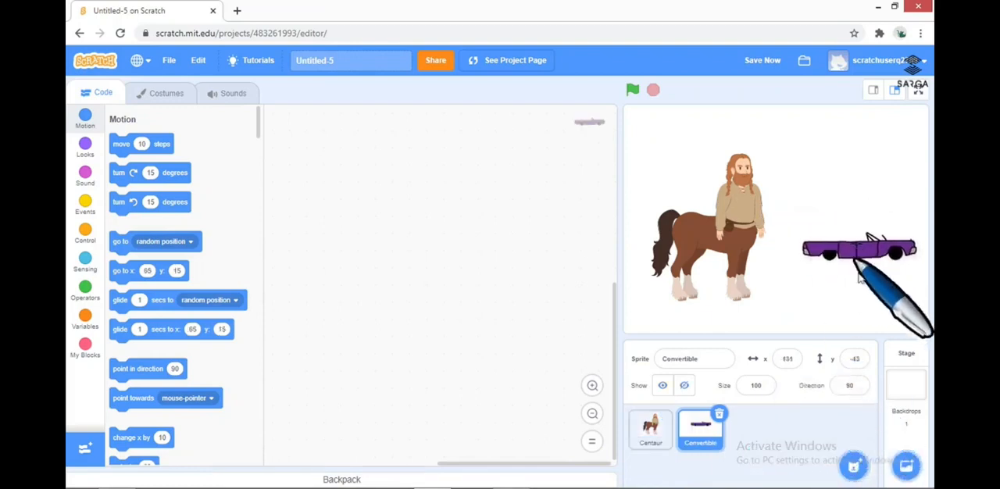
# Add a third random surprise sprite and place it above the convertible at about x 71, y 31
pyautogui.moveTo(854, 468)
pyautogui.click(858, 399)
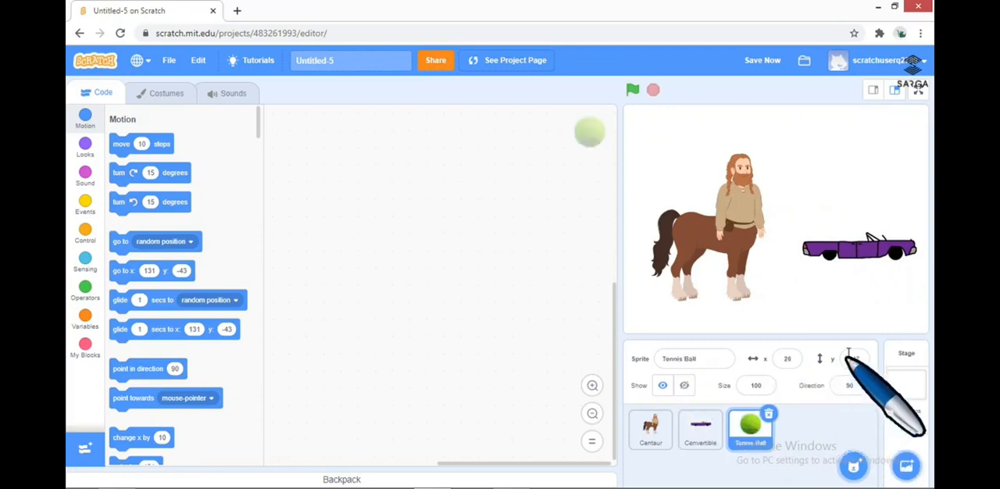
pyautogui.moveTo(829, 324); pyautogui.dragTo(821, 200)
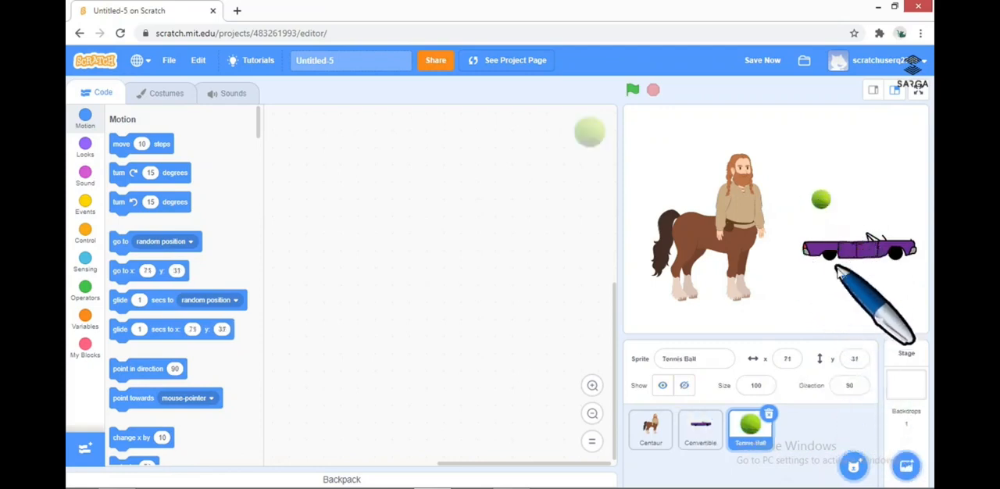
pyautogui.moveTo(853, 465)
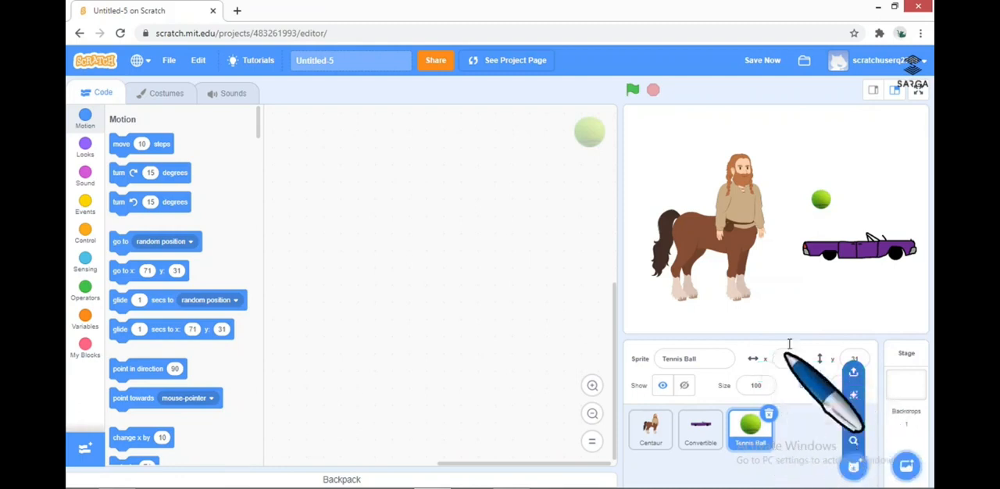
# Delete the Tennis Ball and Convertible sprites
pyautogui.click(771, 417)
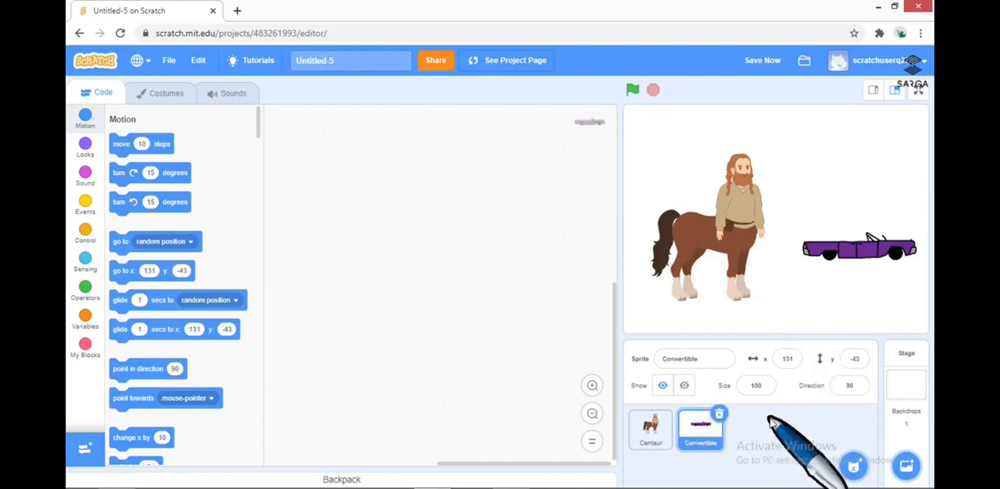
pyautogui.click(719, 413)
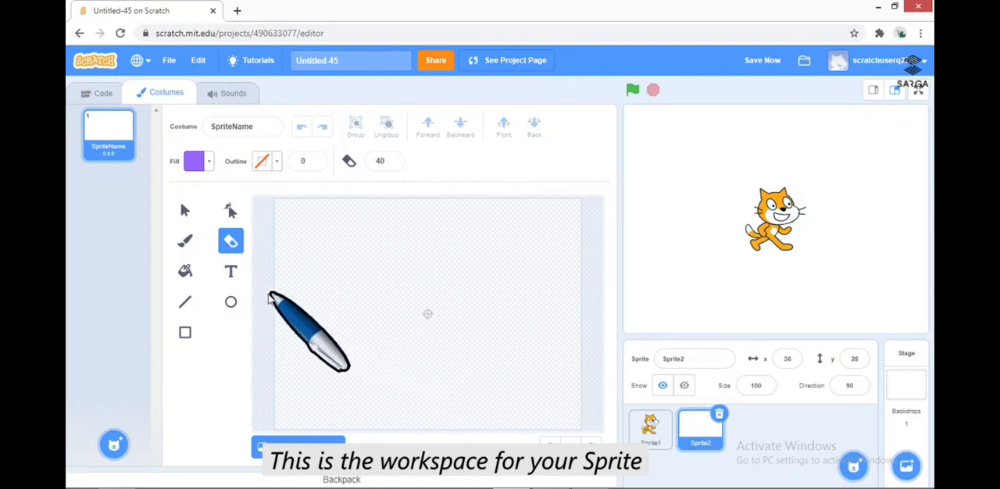
# Paint a red four-sided outline about 287 by 160 on the blank costume with the size 10 Brush
pyautogui.click(186, 242)
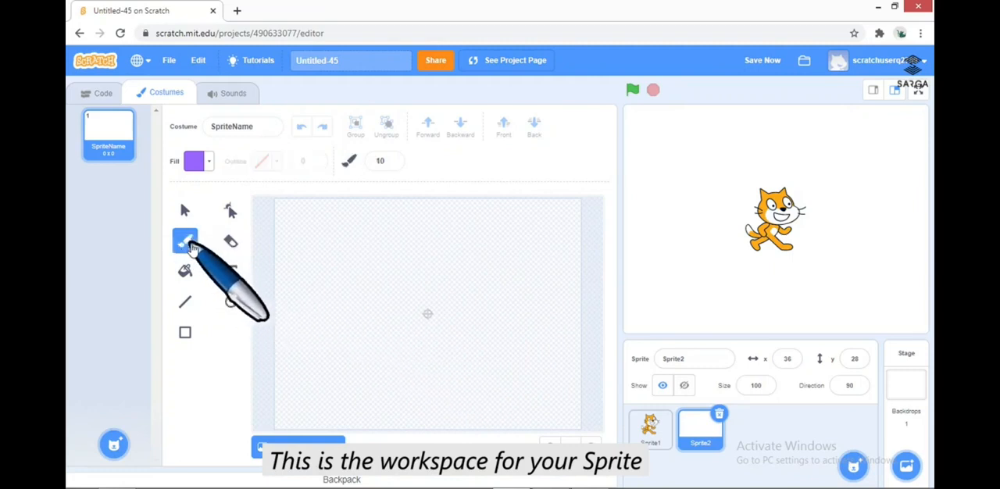
pyautogui.click(209, 163)
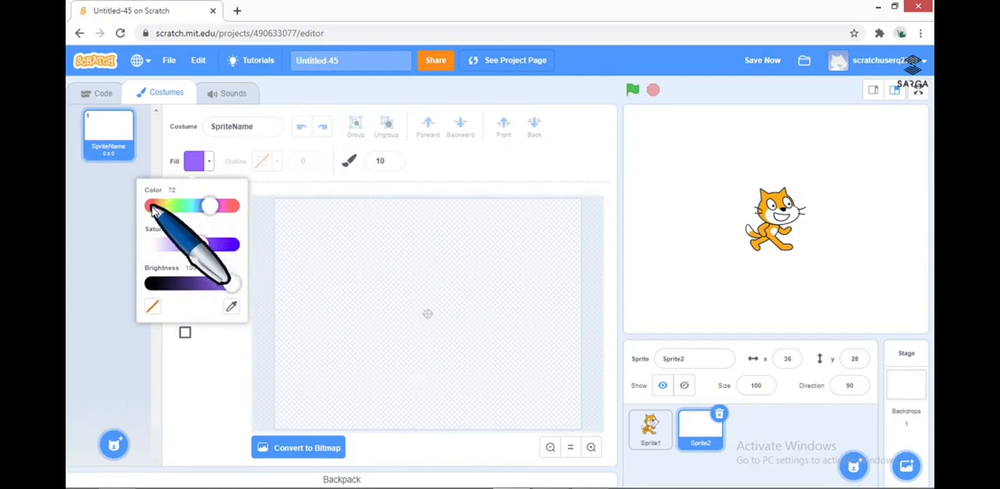
pyautogui.click(246, 352)
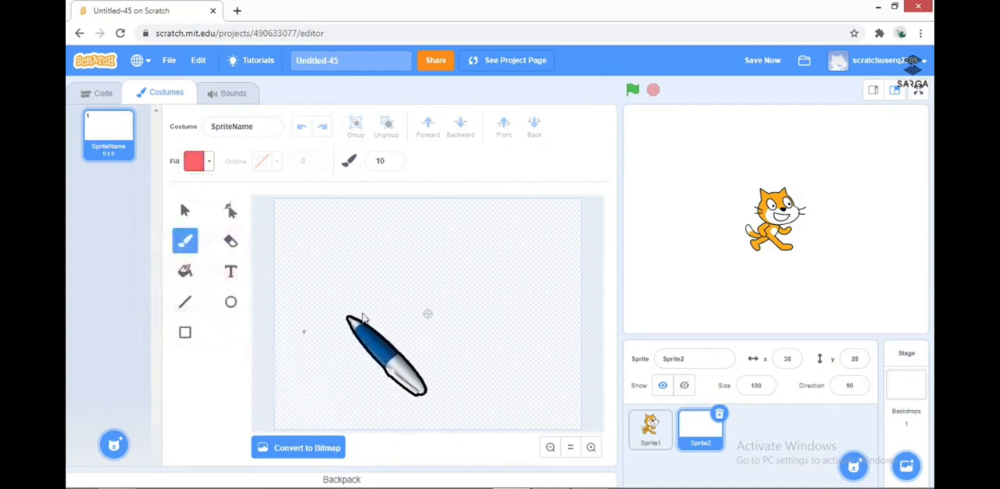
pyautogui.moveTo(317, 242); pyautogui.dragTo(329, 337)
pyautogui.moveTo(319, 242)
pyautogui.mouseDown()
pyautogui.moveTo(472, 240)
pyautogui.moveTo(495, 336)
pyautogui.mouseUp()
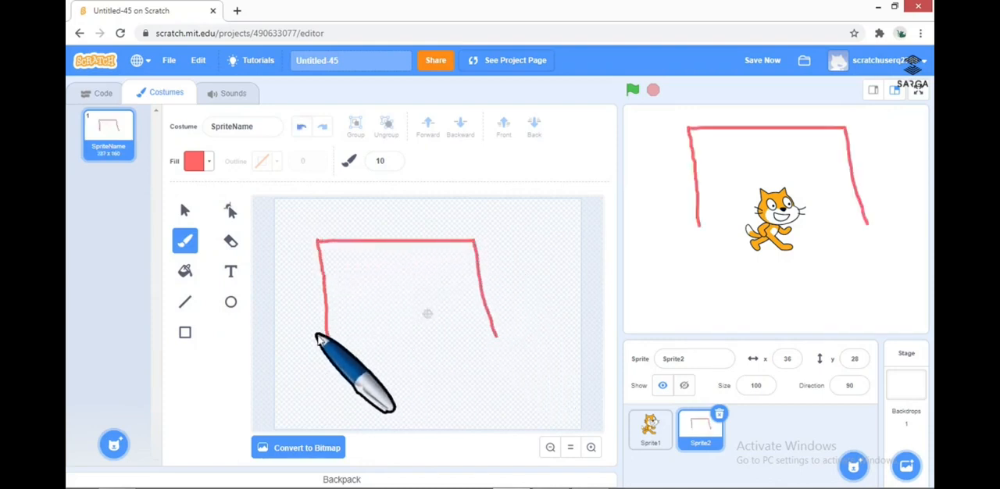
pyautogui.moveTo(330, 339); pyautogui.dragTo(487, 337)
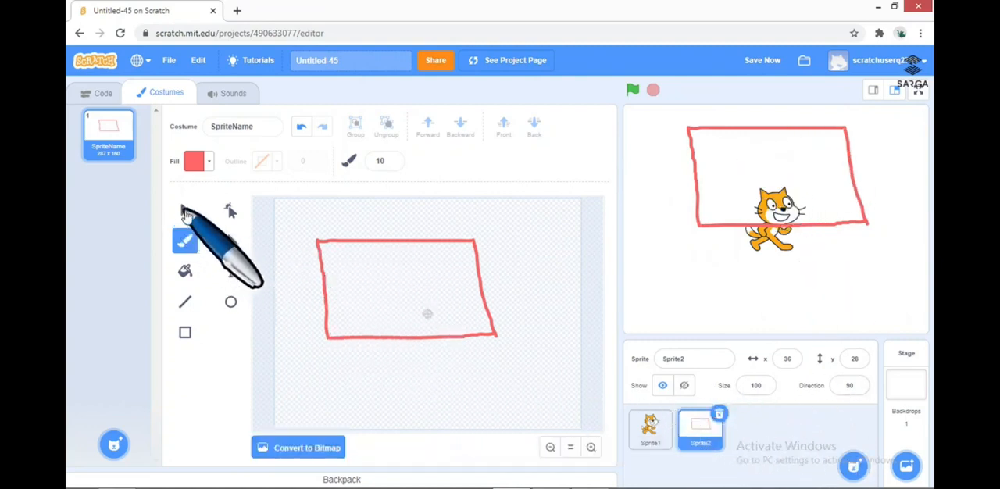
# Select the entire red outline, shrink it proportionally to about 255 by 143 and shift it slightly upward on the canvas
pyautogui.click(182, 212)
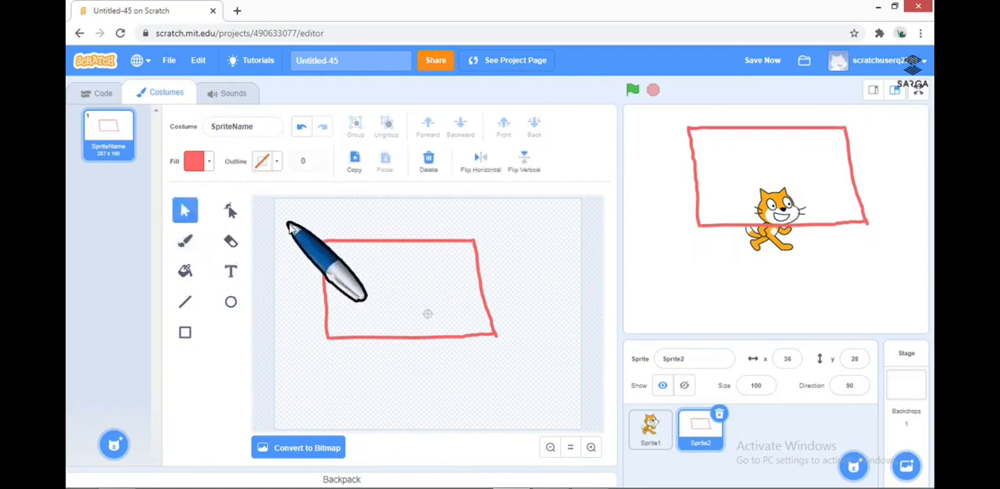
pyautogui.moveTo(290, 223)
pyautogui.mouseDown()
pyautogui.moveTo(531, 357)
pyautogui.moveTo(520, 356)
pyautogui.mouseUp()
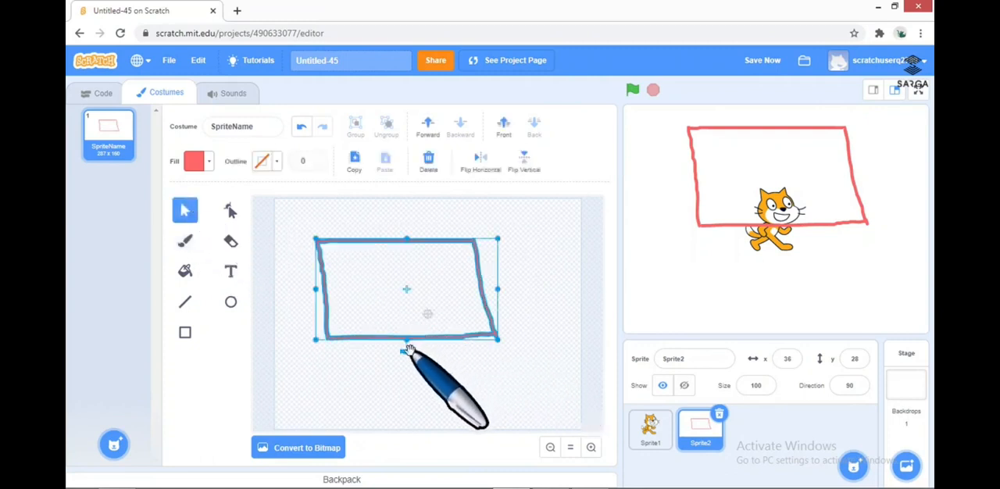
pyautogui.moveTo(407, 350)
pyautogui.mouseDown()
pyautogui.moveTo(373, 351)
pyautogui.moveTo(406, 351)
pyautogui.mouseUp()
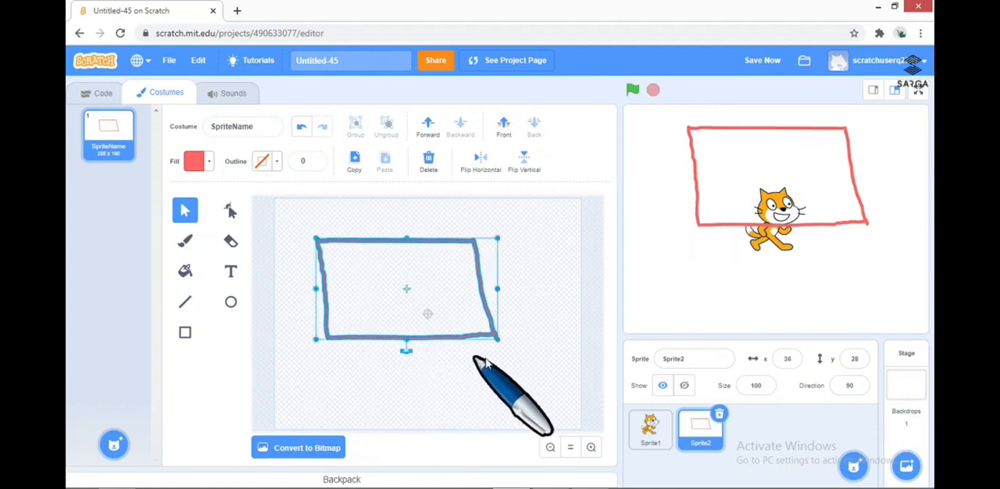
pyautogui.moveTo(494, 336); pyautogui.dragTo(442, 317)
pyautogui.click(446, 343)
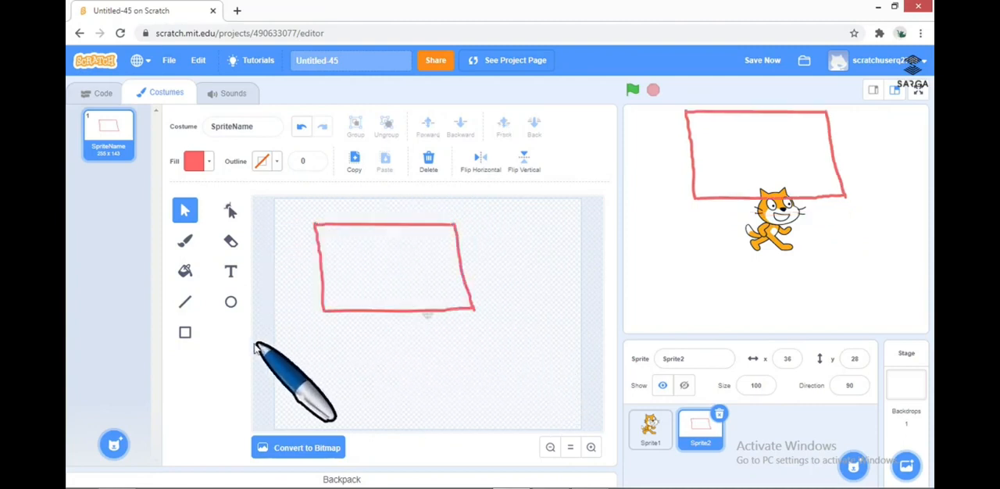
# Fill the inside of the red outline with solid green
pyautogui.click(185, 272)
pyautogui.click(197, 161)
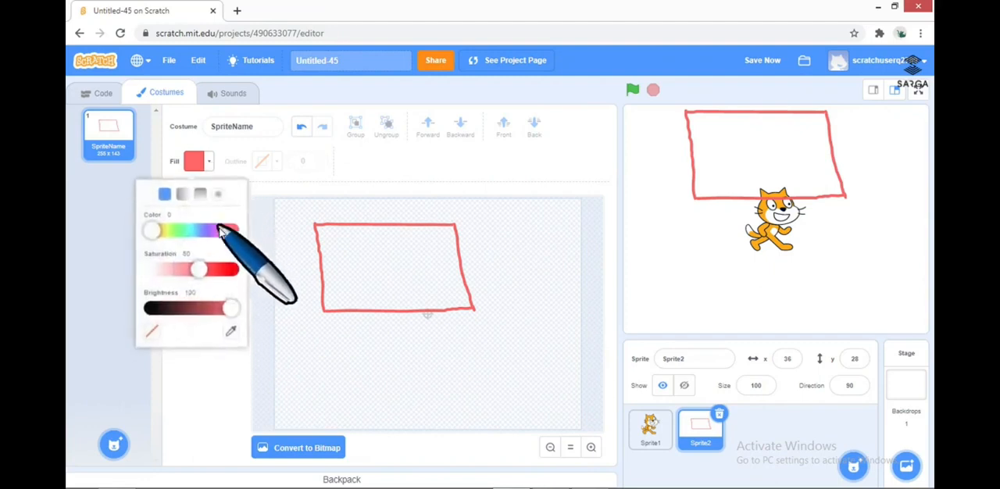
pyautogui.click(181, 231)
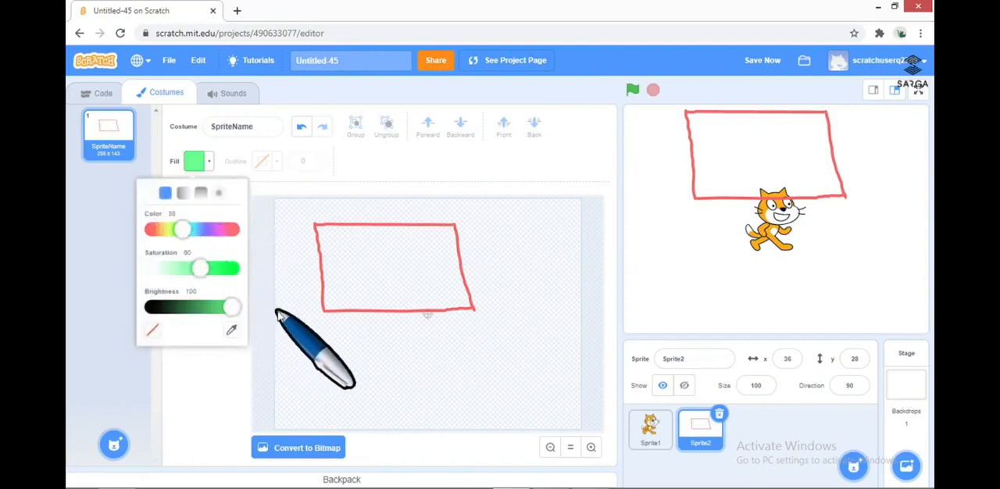
pyautogui.click(306, 314)
pyautogui.click(387, 270)
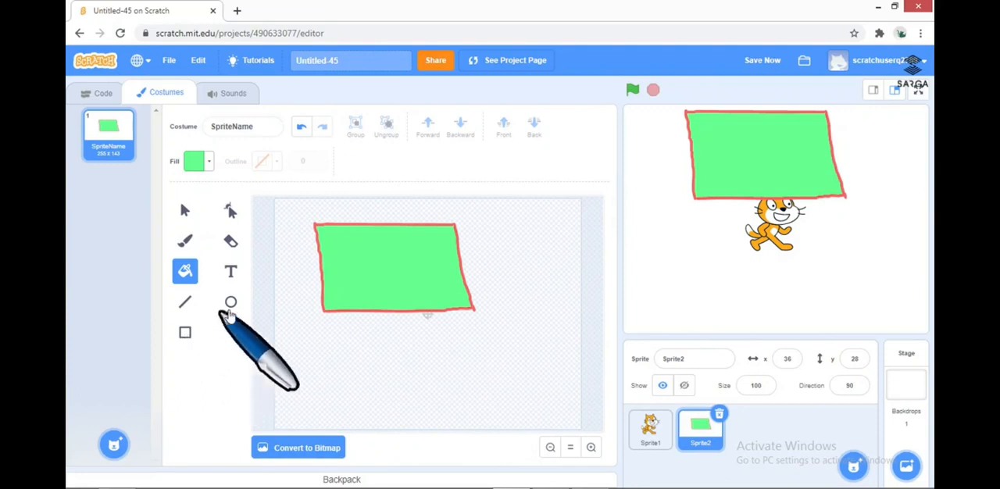
# Draw a small rectangle below the green shape and set its fill to blue-violet
pyautogui.click(185, 332)
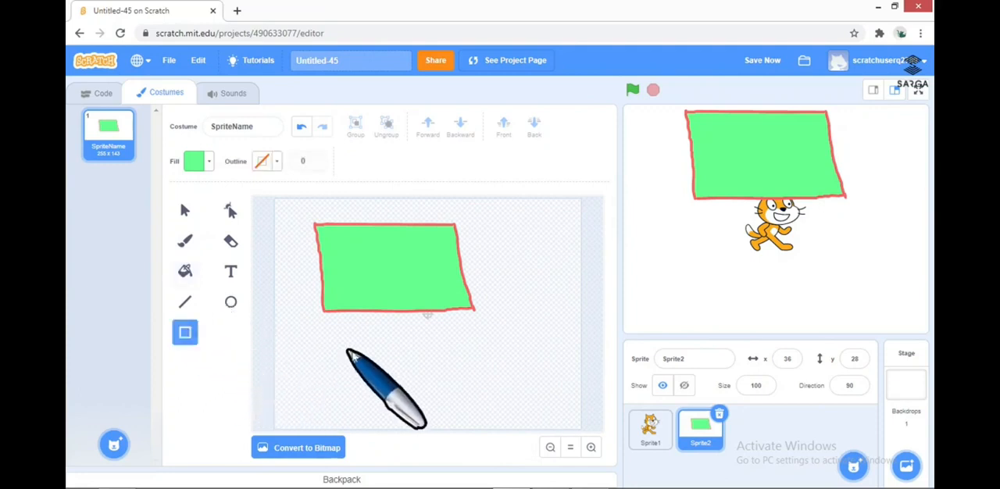
pyautogui.moveTo(352, 346); pyautogui.dragTo(443, 397)
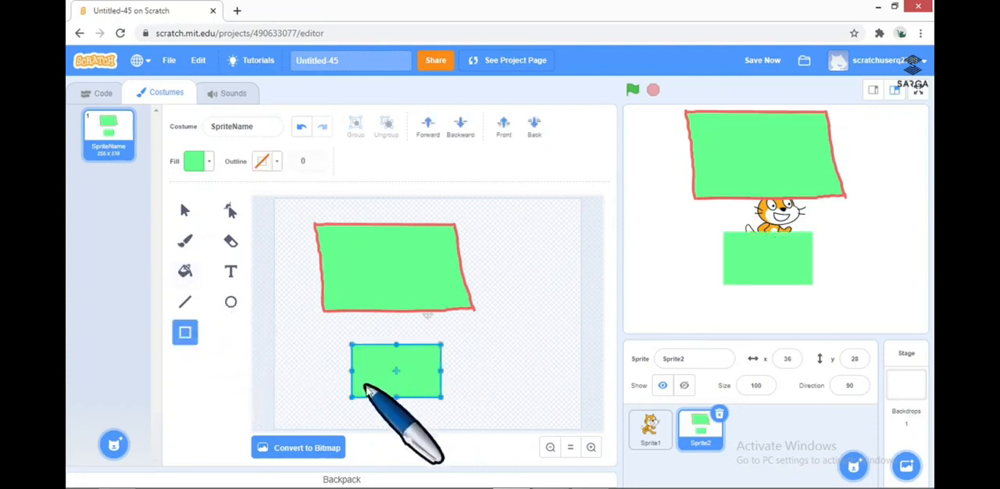
pyautogui.click(200, 164)
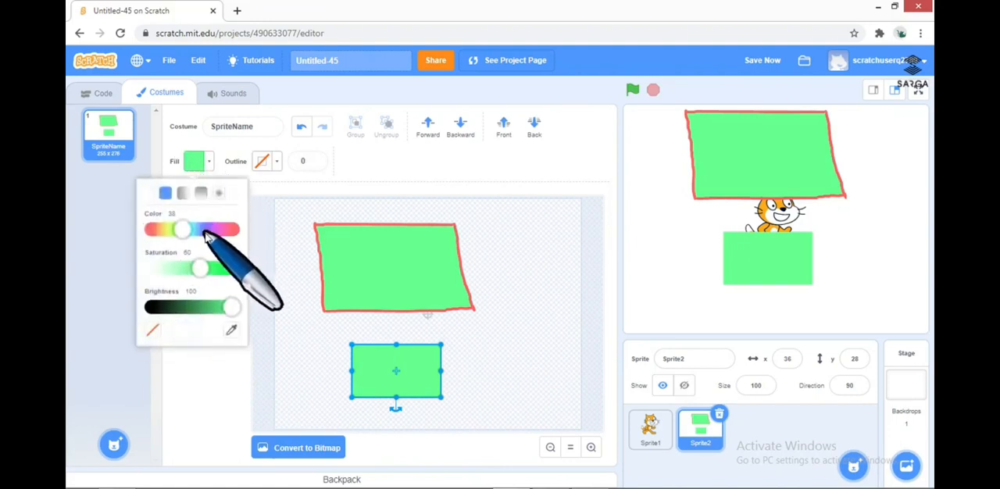
pyautogui.click(208, 230)
pyautogui.click(345, 357)
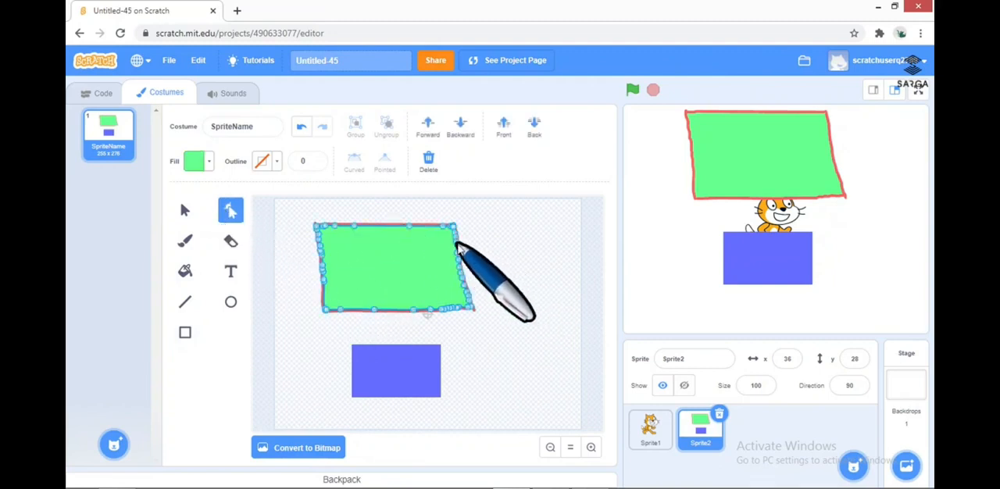
# Reshape the green fill by pulling its side points outward into spikes and its lower edge points inward into a notch
pyautogui.moveTo(458, 245); pyautogui.dragTo(515, 297)
pyautogui.moveTo(444, 312); pyautogui.dragTo(409, 270)
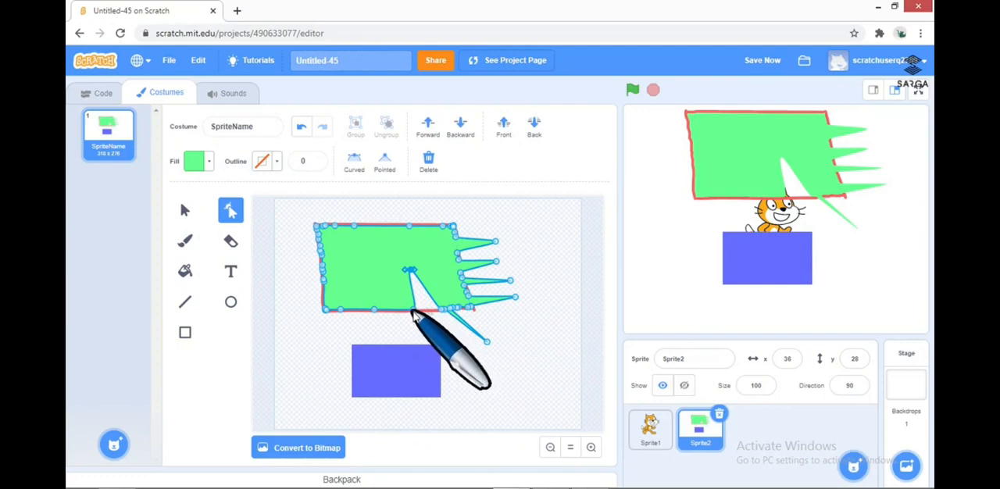
pyautogui.moveTo(414, 312); pyautogui.dragTo(385, 313)
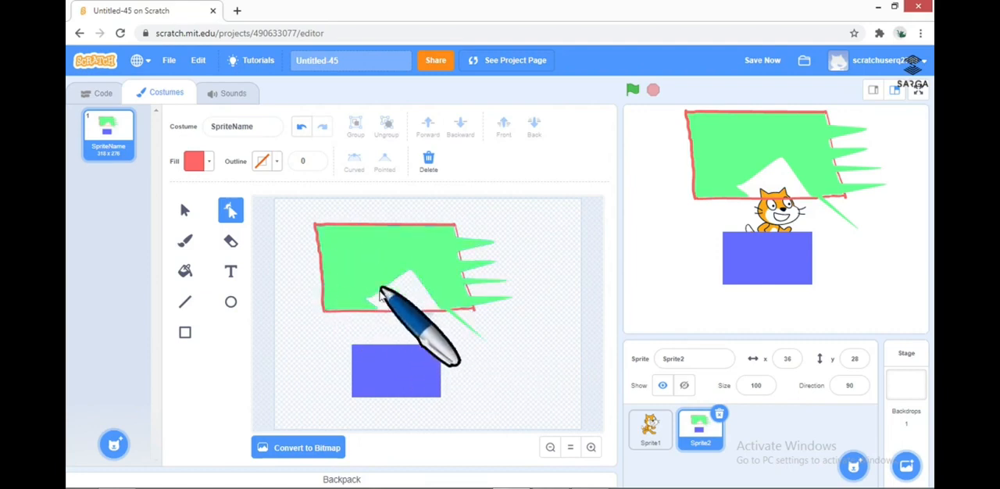
# Erase strokes across the green and blue-violet shapes with the size 40 Eraser, and delete all the remaining pieces
pyautogui.click(230, 241)
pyautogui.moveTo(379, 244)
pyautogui.mouseDown()
pyautogui.moveTo(398, 245)
pyautogui.moveTo(333, 277)
pyautogui.moveTo(471, 250)
pyautogui.moveTo(453, 306)
pyautogui.moveTo(370, 352)
pyautogui.moveTo(393, 382)
pyautogui.moveTo(436, 395)
pyautogui.mouseUp()
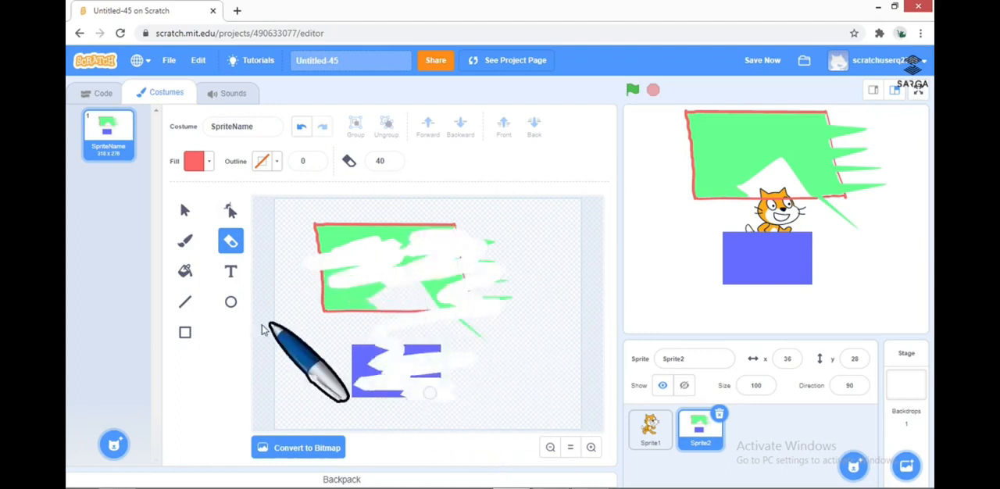
pyautogui.click(185, 210)
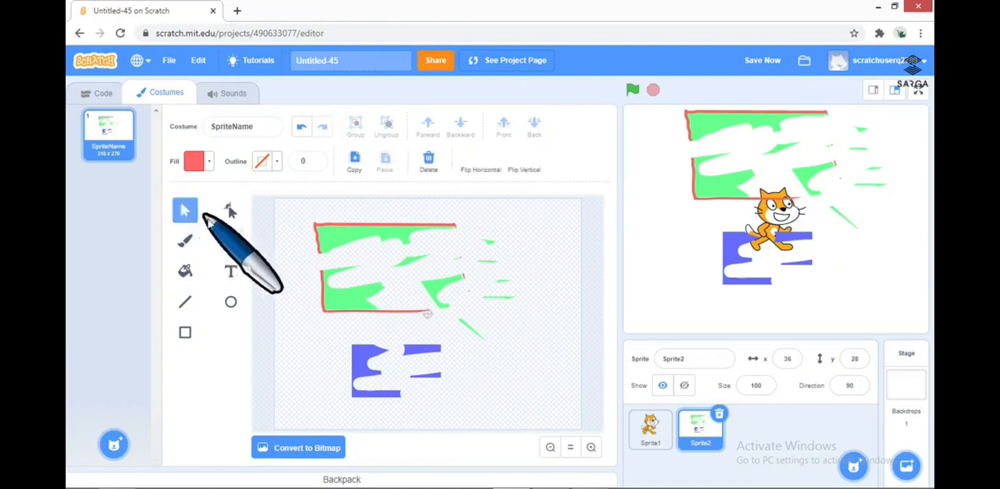
pyautogui.moveTo(282, 222); pyautogui.dragTo(532, 410)
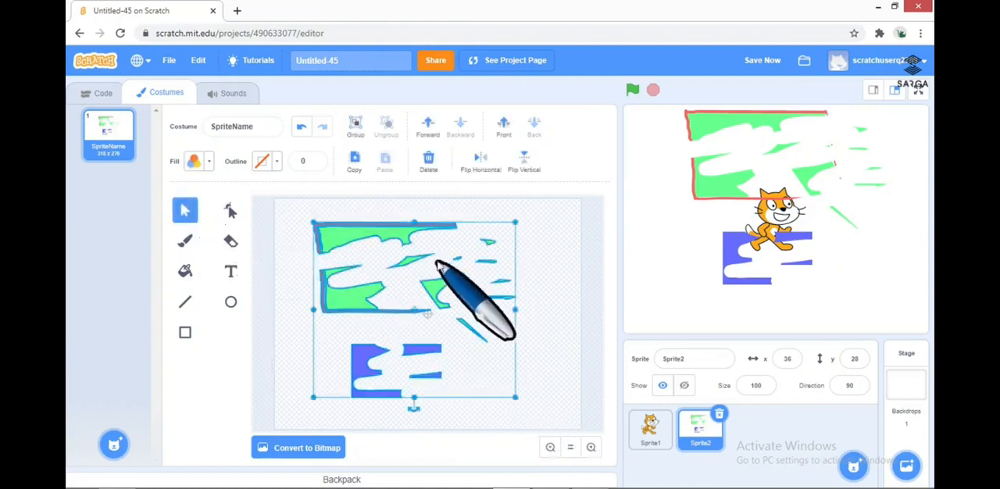
pyautogui.click(426, 168)
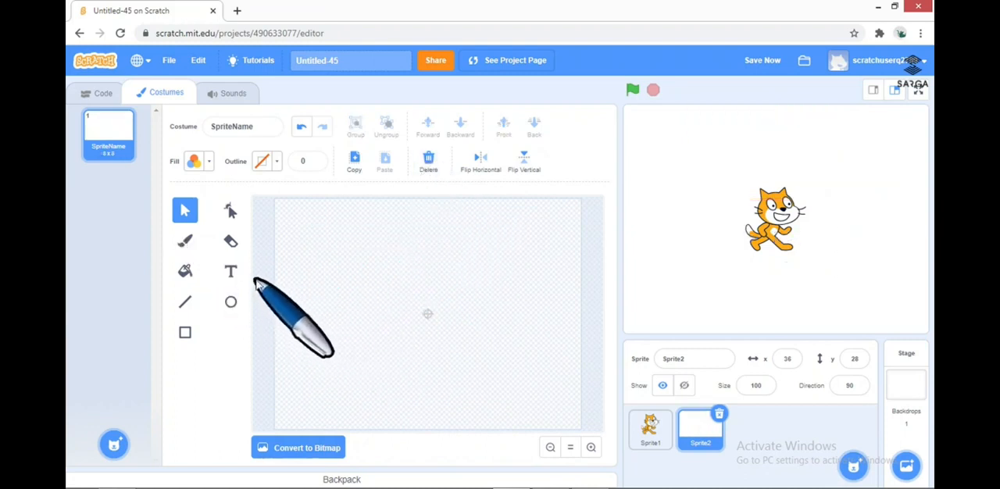
# Add the purple text "Hello Everyone" to the costume and place a purple circle about 89 units high just right of it
pyautogui.click(230, 274)
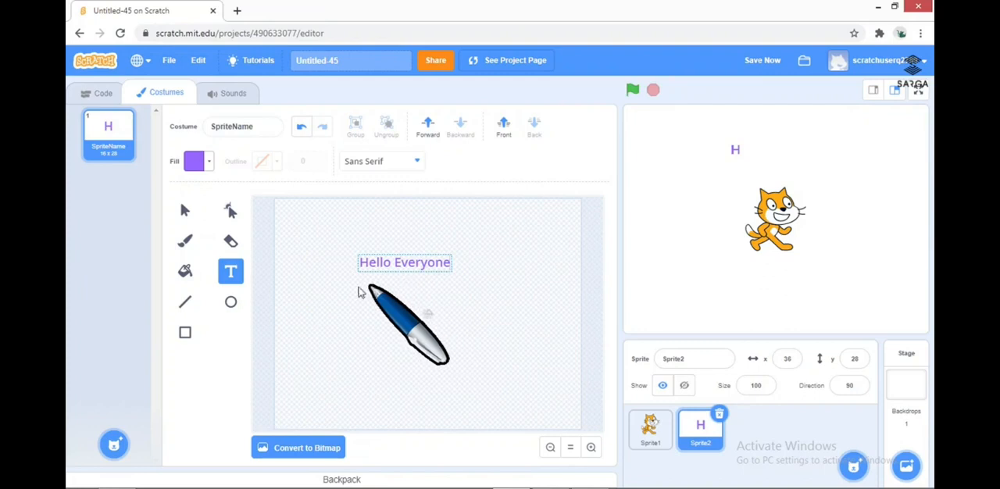
pyautogui.click(386, 287)
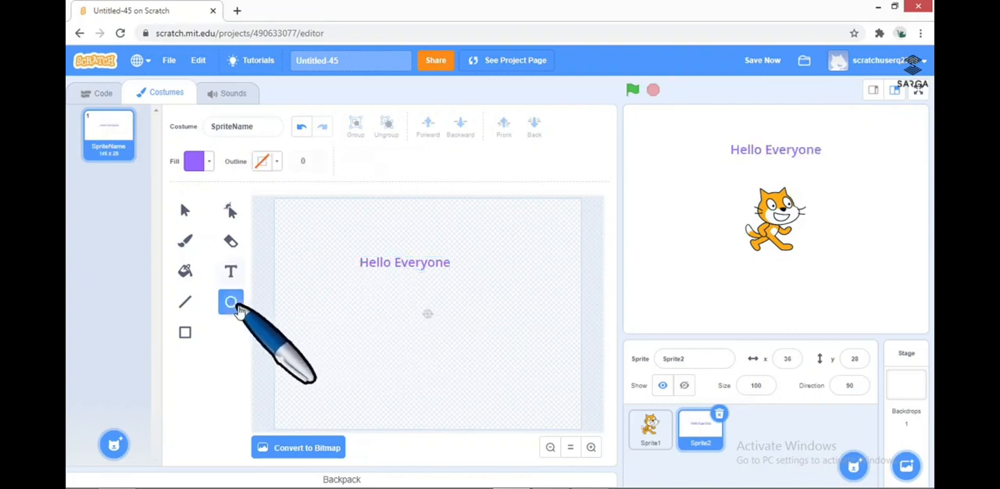
pyautogui.moveTo(353, 317)
pyautogui.mouseDown()
pyautogui.moveTo(406, 366)
pyautogui.moveTo(417, 339)
pyautogui.moveTo(490, 271)
pyautogui.mouseUp()
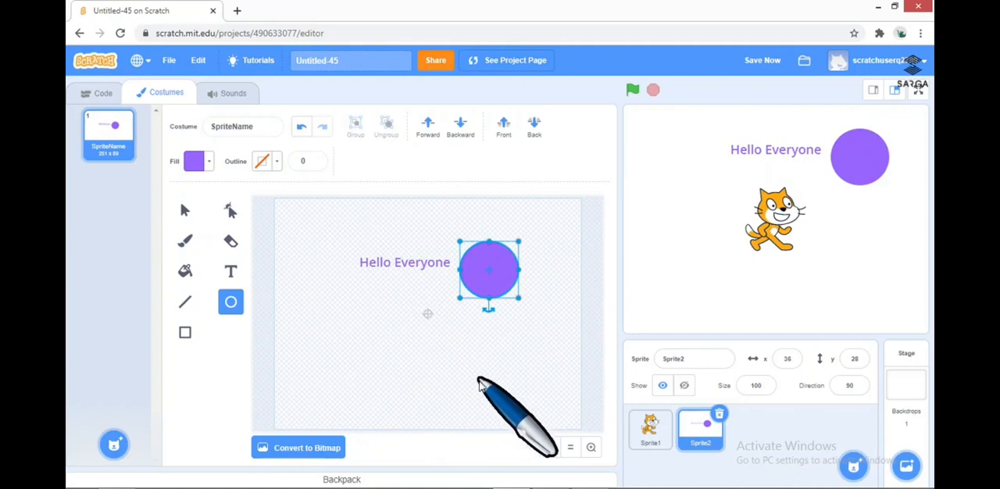
pyautogui.click(429, 381)
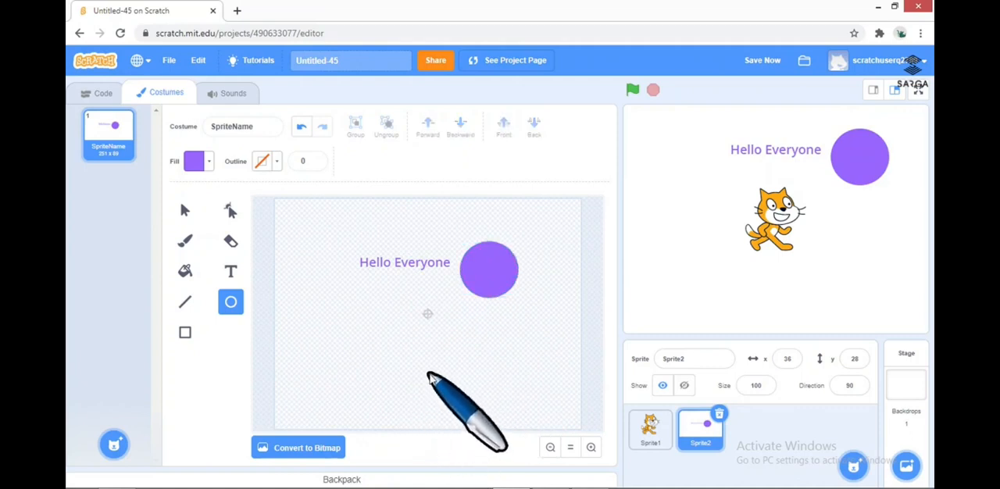
# Convert the costume to bitmap format and back to vector format
pyautogui.click(313, 450)
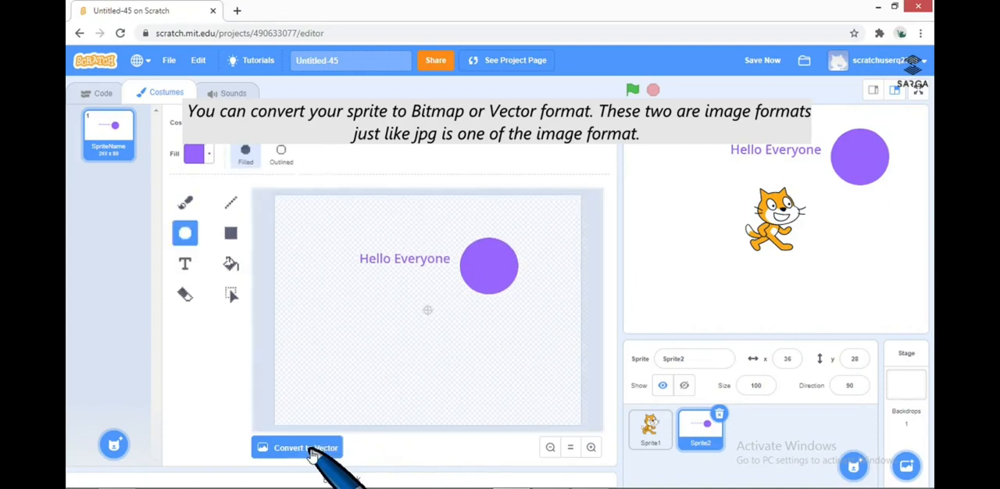
pyautogui.click(313, 450)
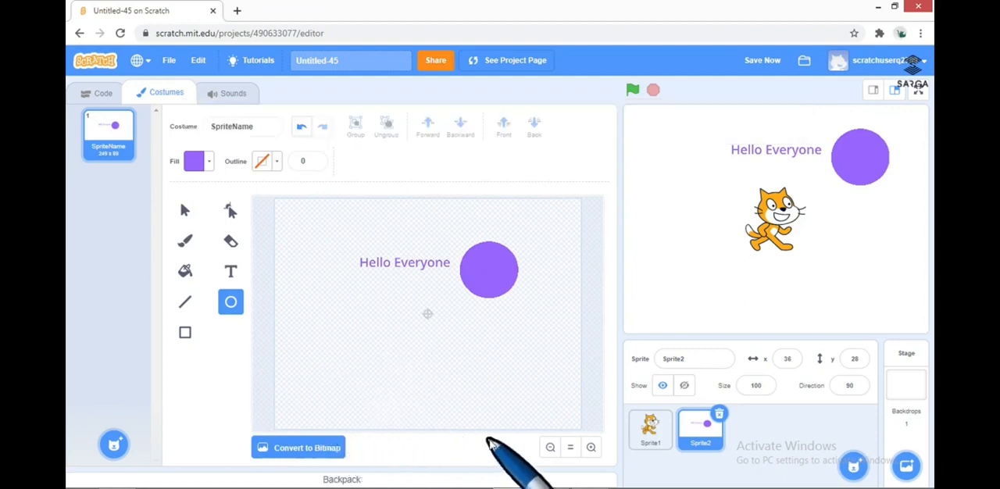
pyautogui.click(550, 449)
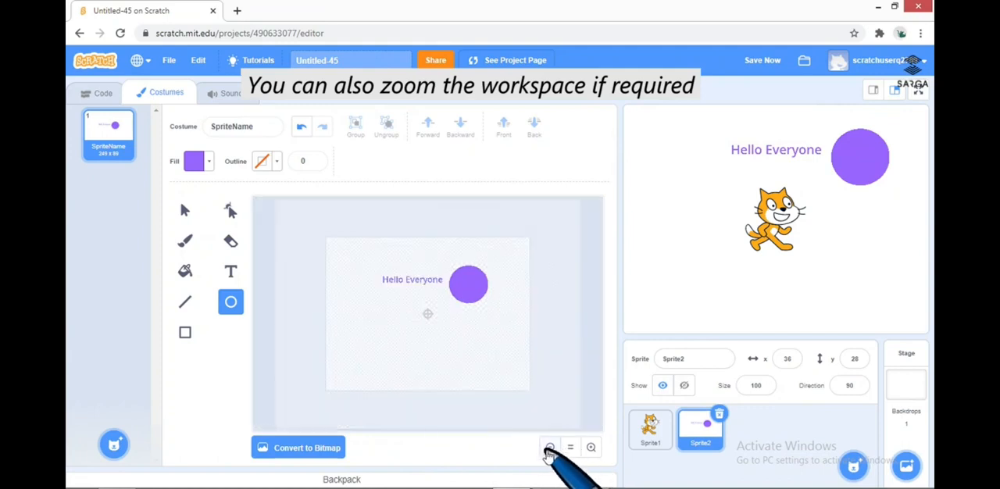
pyautogui.click(590, 448)
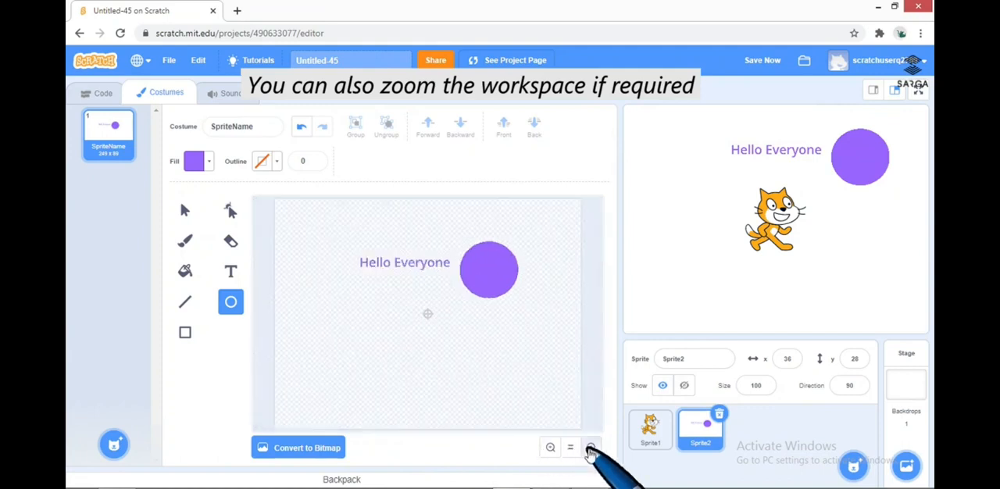